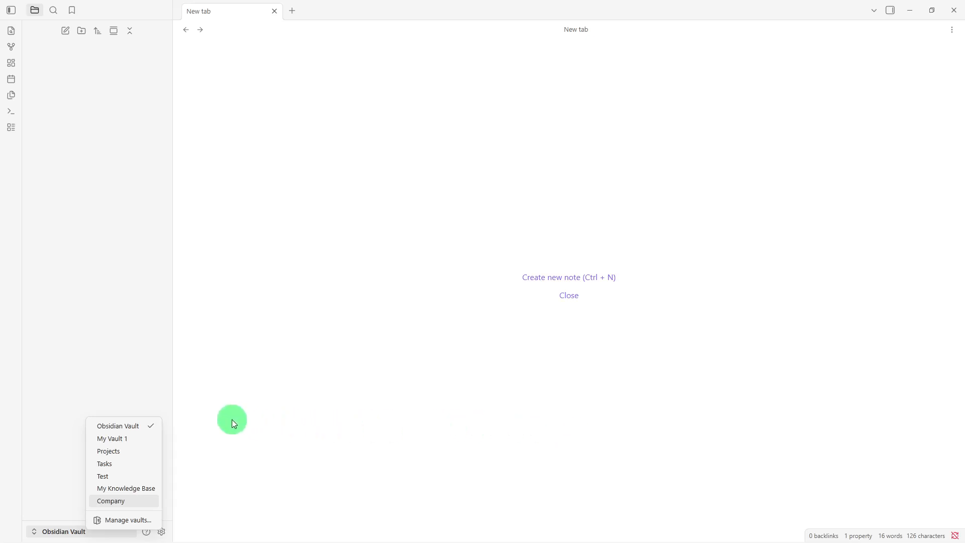
# Select Obsidian Vault as the working vault and create a folder named Ideas in it.
pyautogui.click(148, 427)
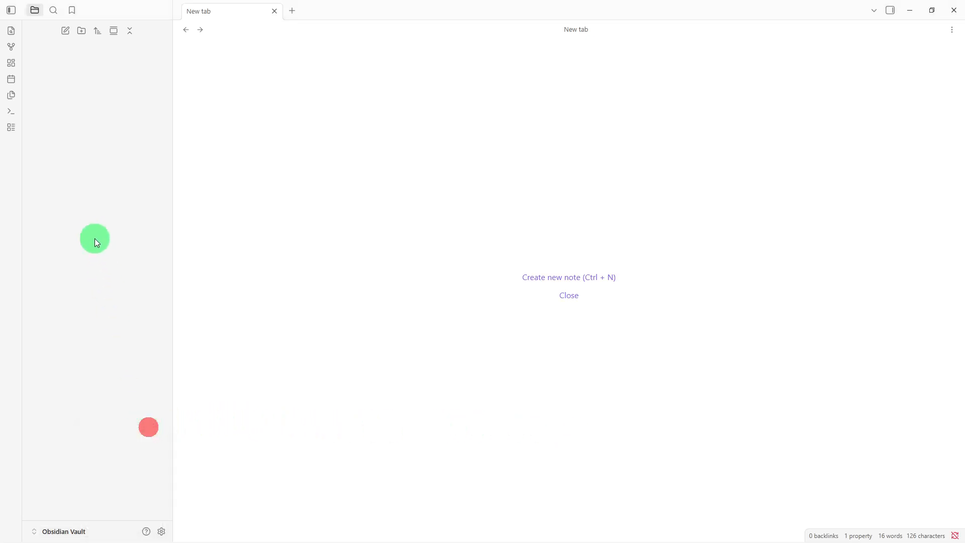
pyautogui.rightClick(92, 219)
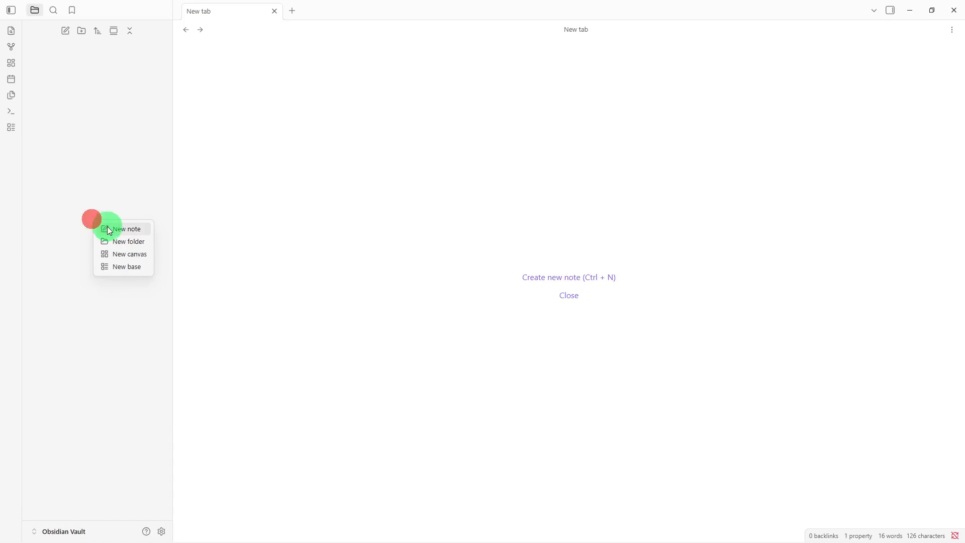
pyautogui.click(113, 242)
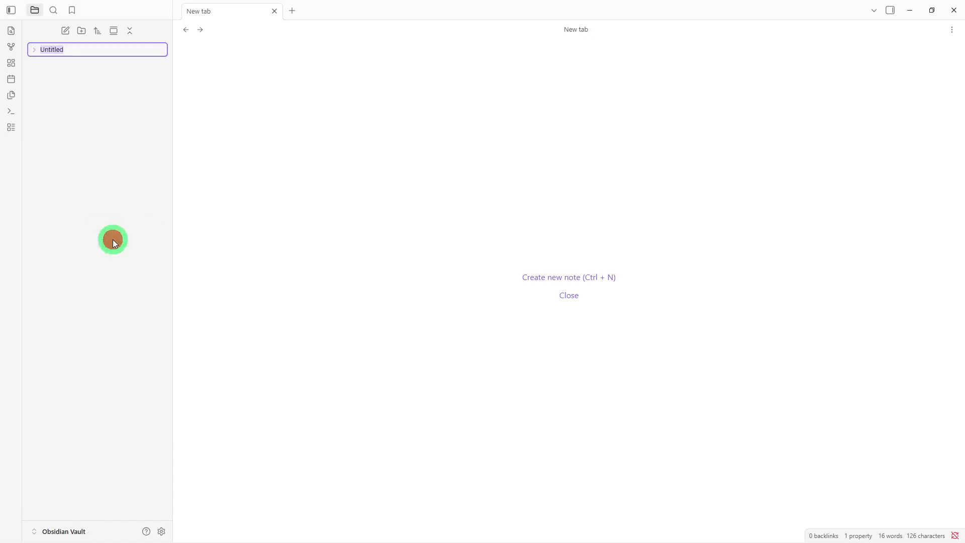
pyautogui.press('BackSpace')
pyautogui.write('Ideas')
pyautogui.press('Return')
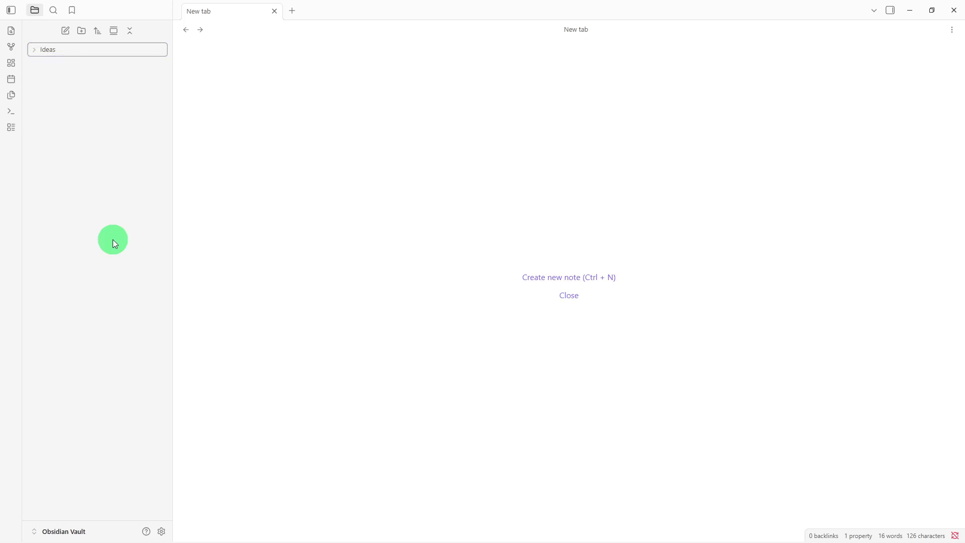
# Create a second folder named Knowledge at the root of the vault.
pyautogui.rightClick(113, 241)
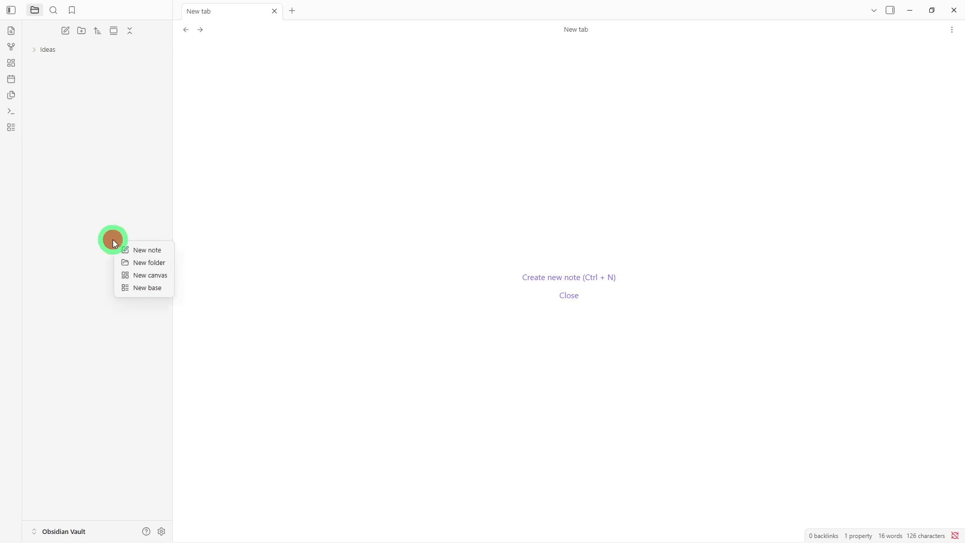
pyautogui.click(168, 265)
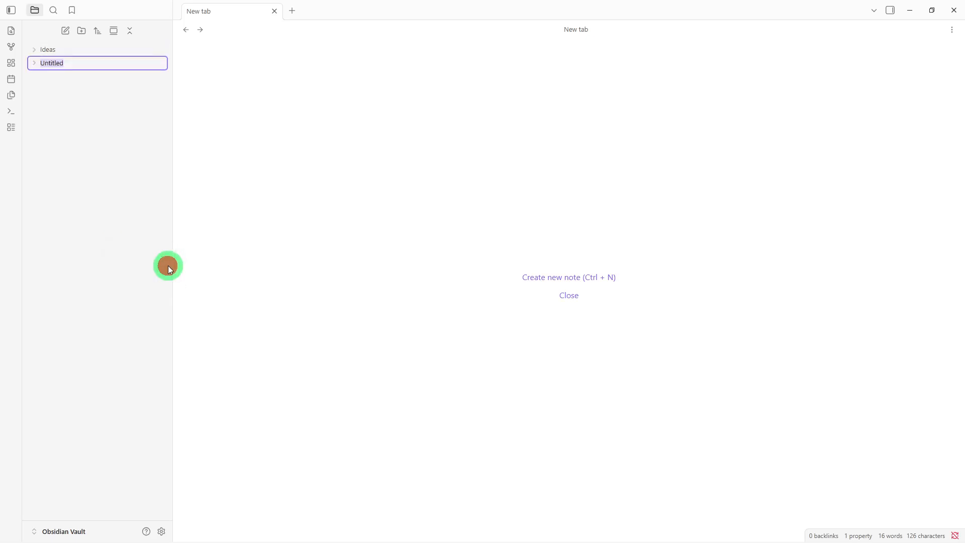
pyautogui.press('BackSpace')
pyautogui.write('Knowledge')
pyautogui.press('Return')
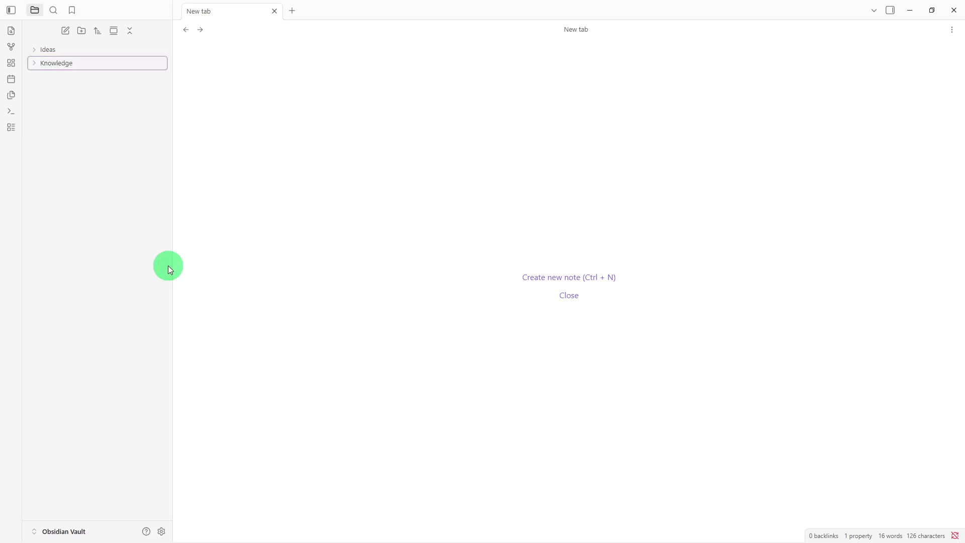
# Create a third folder named References at the root of the vault.
pyautogui.rightClick(142, 225)
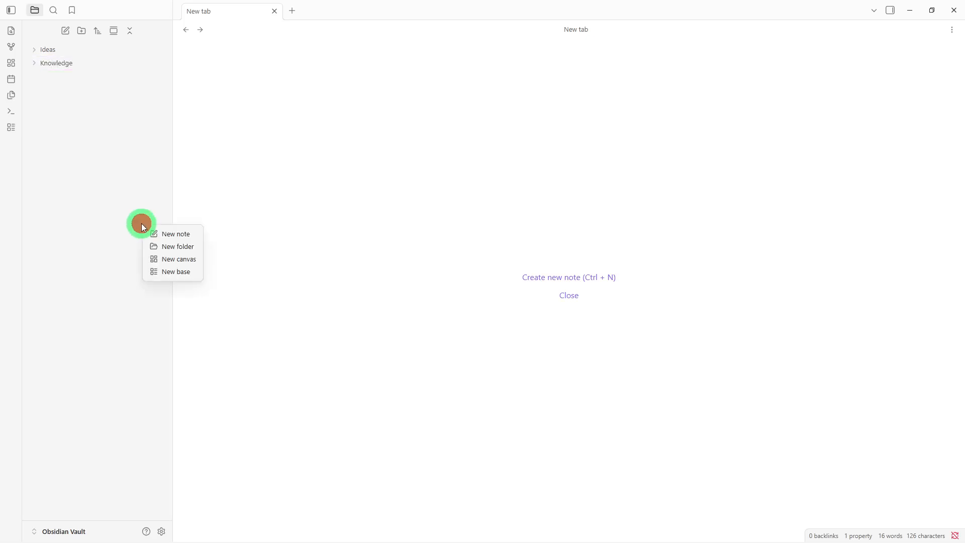
pyautogui.click(149, 243)
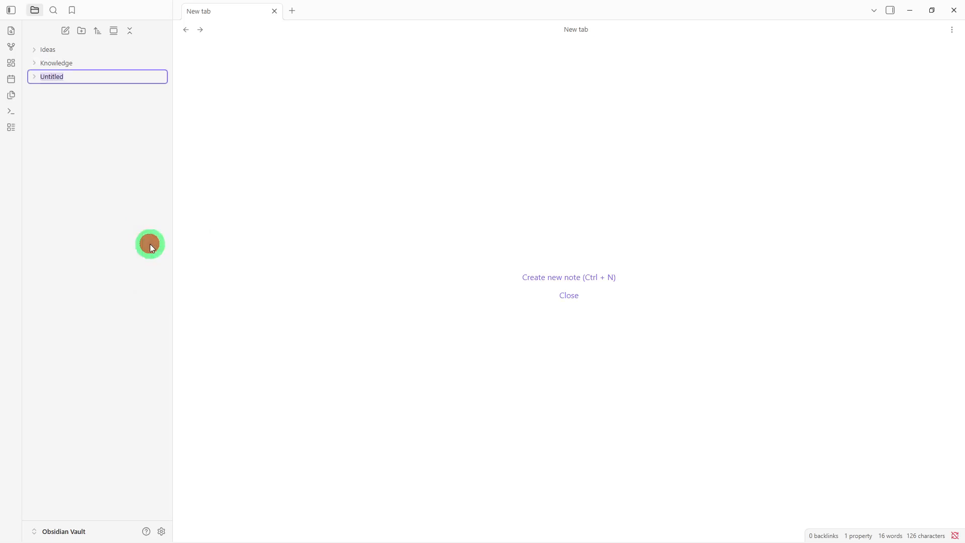
pyautogui.press('BackSpace')
pyautogui.write('References')
pyautogui.press('Return')
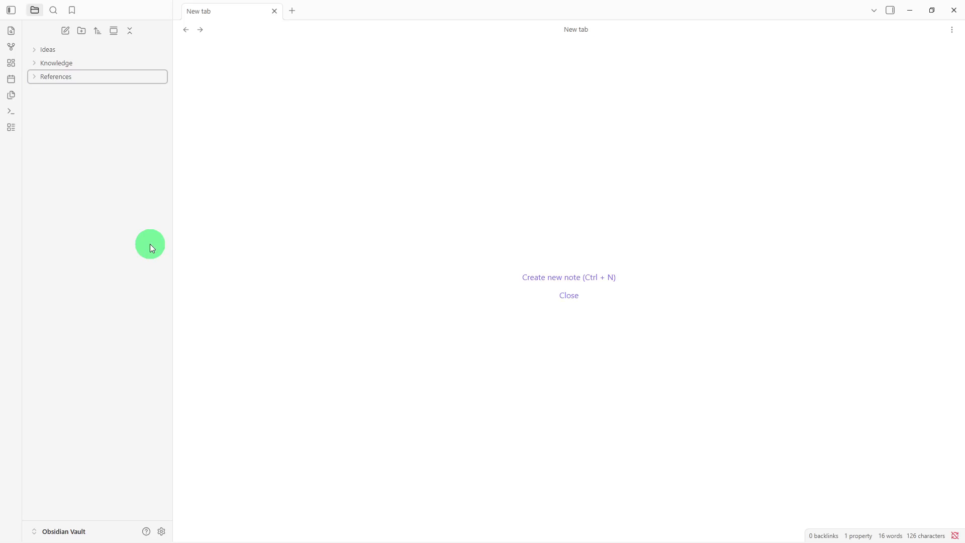
# Create a new note at the vault root and title it Smart Notes Dashboard.
pyautogui.rightClick(44, 134)
pyautogui.click(69, 149)
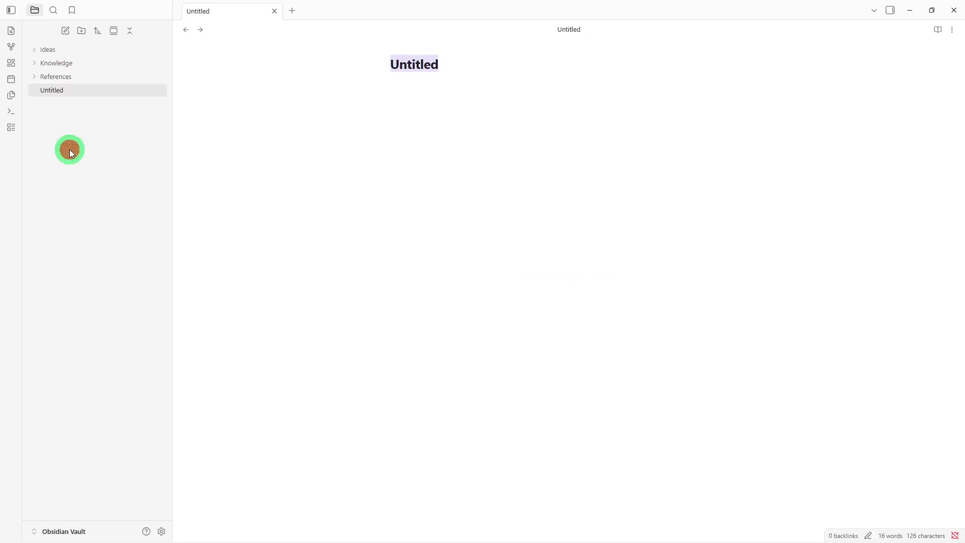
pyautogui.write('Sm')
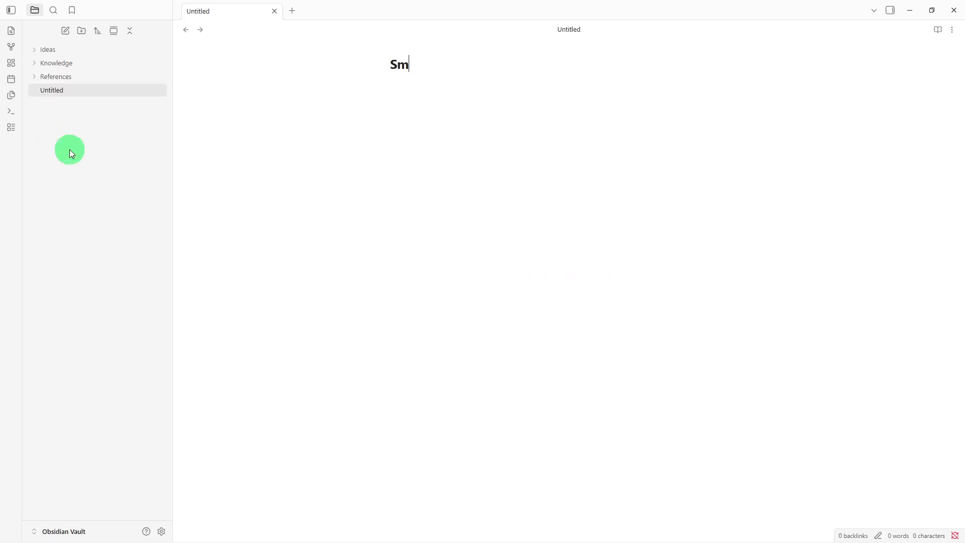
pyautogui.write('art Notes Dashbaor')
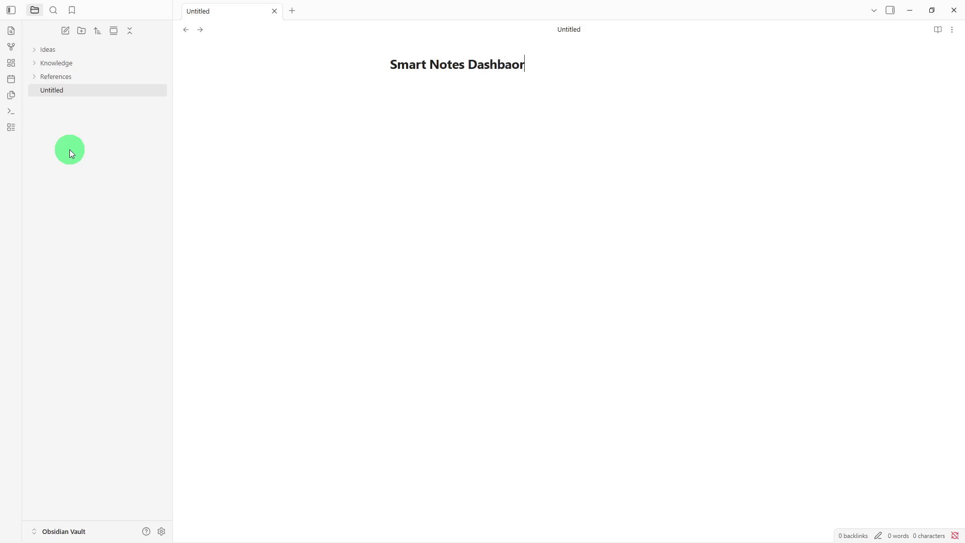
pyautogui.press('BackSpace')
pyautogui.press('BackSpace')
pyautogui.press('BackSpace')
pyautogui.write('oard')
pyautogui.press('Return')
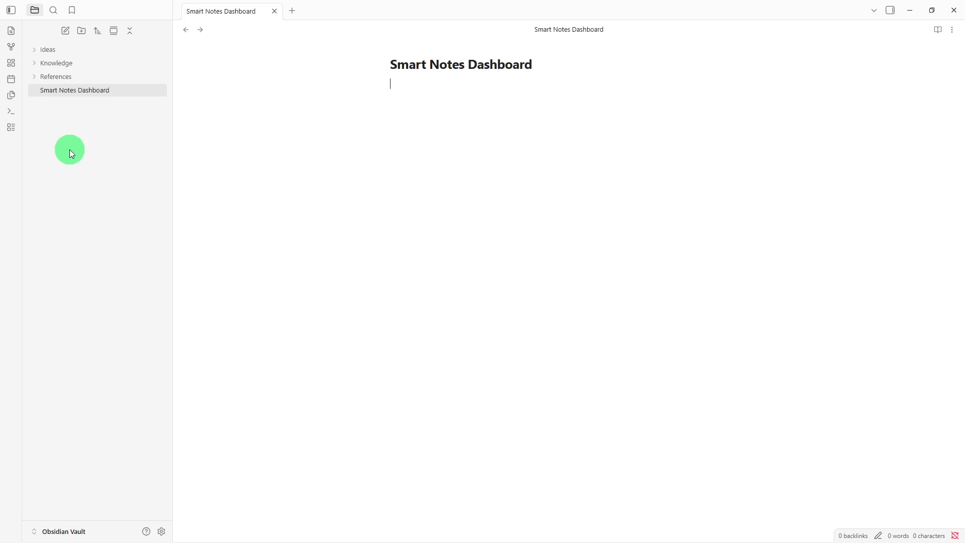
# Add level-2 headings Recent Ideas, Knowledge Notes, References, Recent Links, Quick Links and Notes, each with a dash, and move the note into Ideas.
pyautogui.write('## Recent Ideas -   ## Knowledge Notes -   ## References -   ## Recent Links -   ## Quick Links -   ## Notes -')
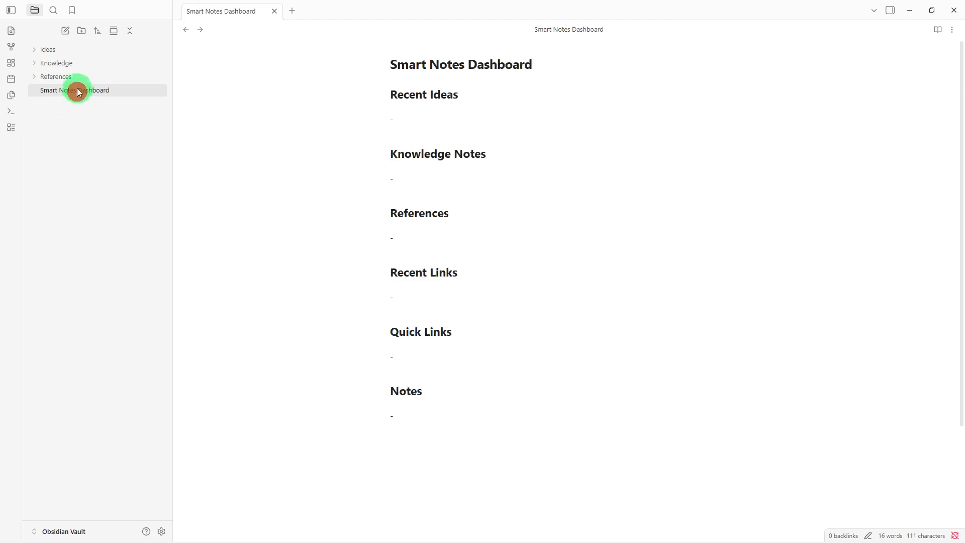
pyautogui.moveTo(78, 90); pyautogui.dragTo(90, 51)
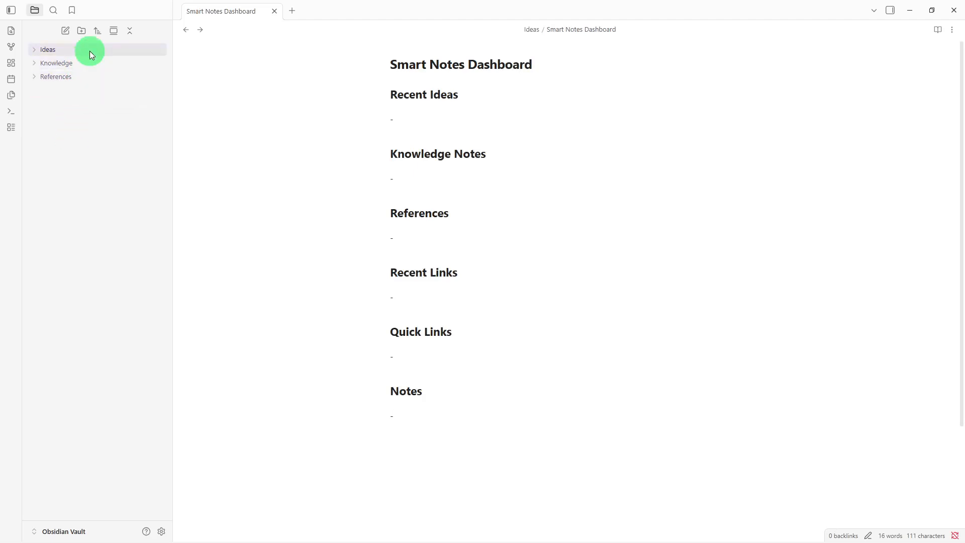
pyautogui.click(90, 51)
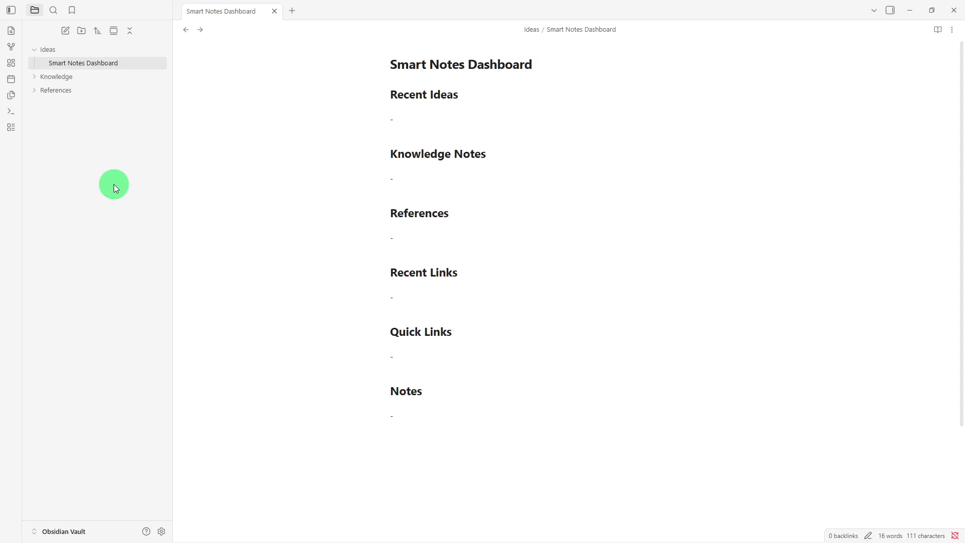
# Create a new note at the vault root and title it Concept Note.
pyautogui.rightClick(115, 188)
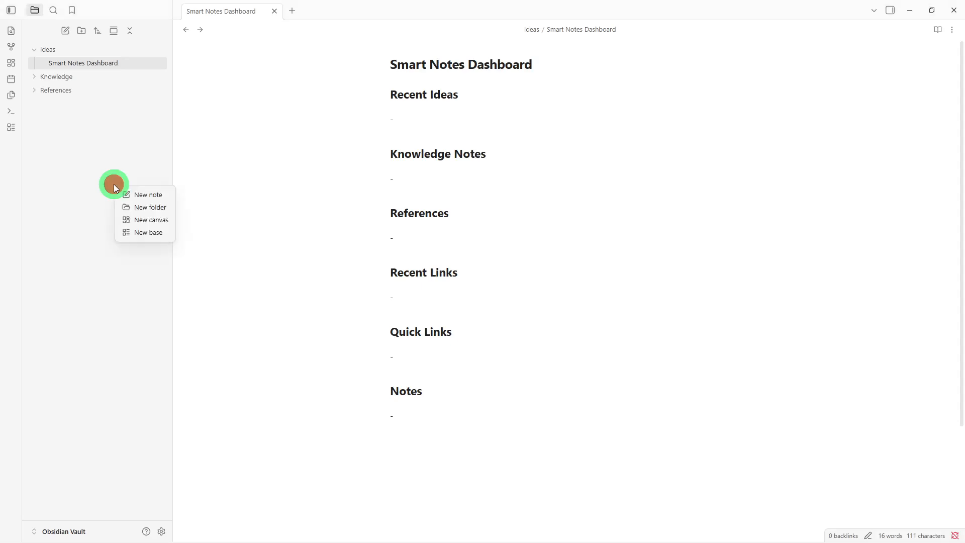
pyautogui.click(130, 195)
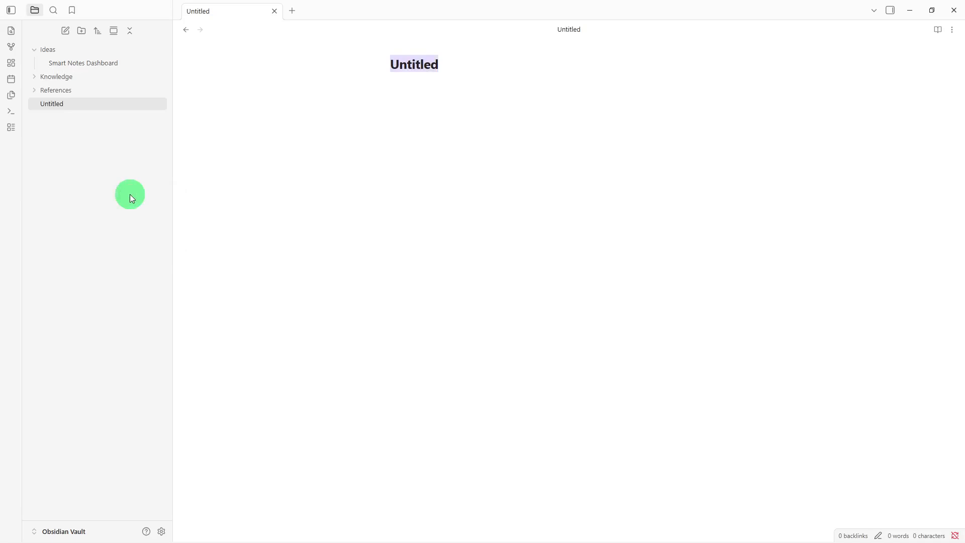
pyautogui.press('BackSpace')
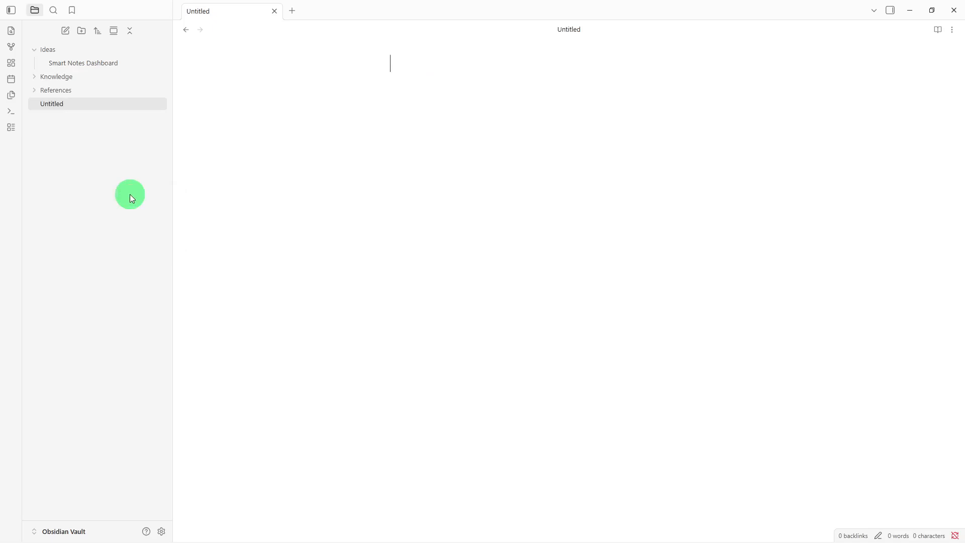
pyautogui.write('Concept')
pyautogui.write('Note')
pyautogui.press('Return')
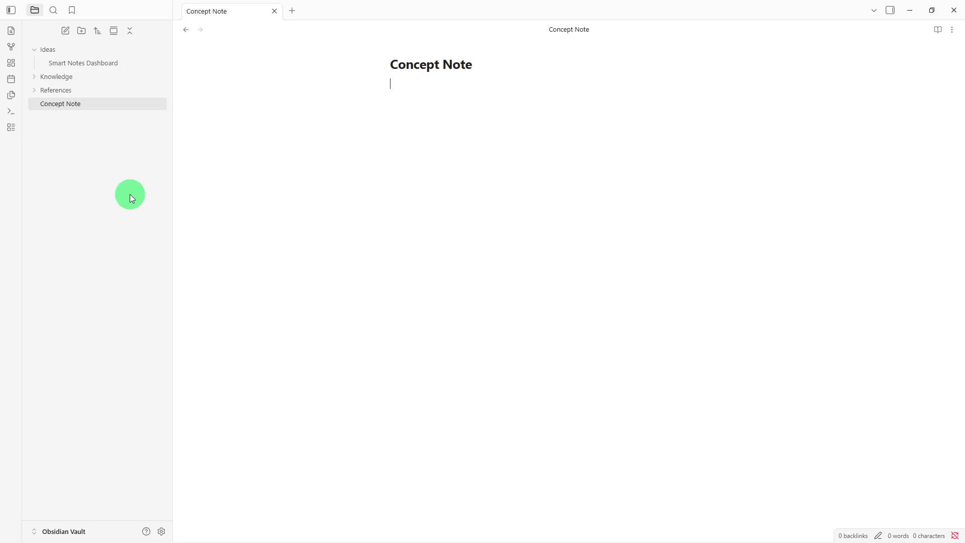
# Add level-2 headings Main Idea, Explanation, Key Points, Related Notes and References, each with a dash, and move the note into Knowledge.
pyautogui.write('## Main Idea -   ## Explanation -   ## Key Points -   ## Related Notes -   ## References -')
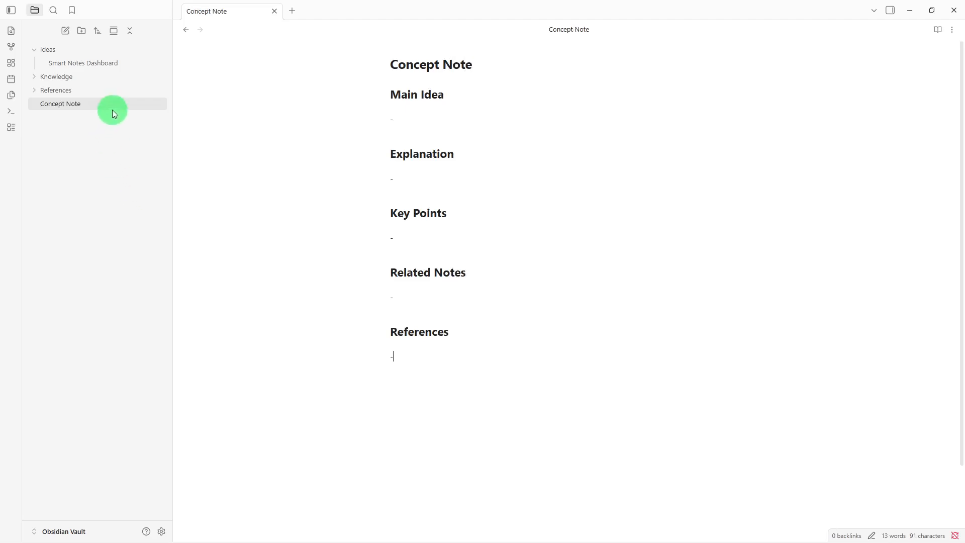
pyautogui.moveTo(112, 109); pyautogui.dragTo(115, 78)
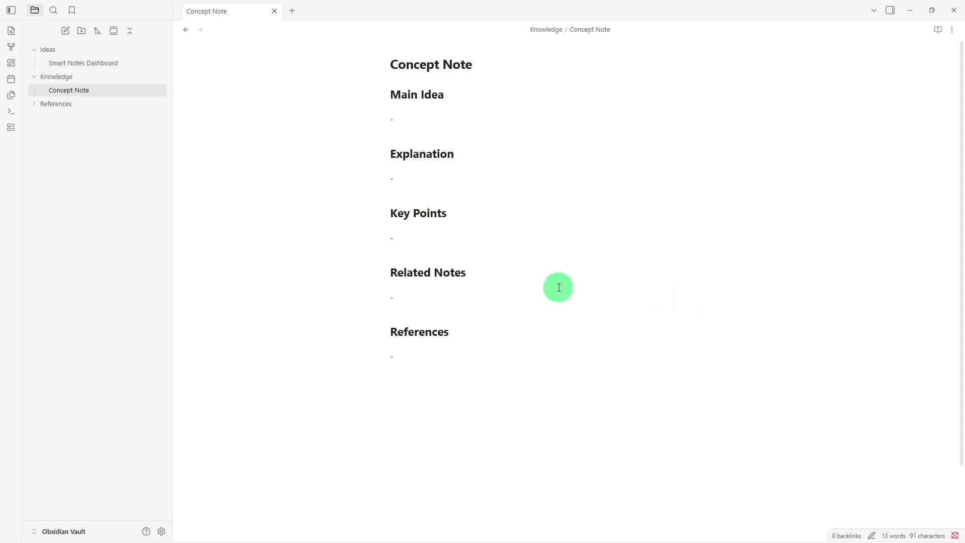
# Create a new note at the vault root and title it Reference Library.
pyautogui.rightClick(118, 197)
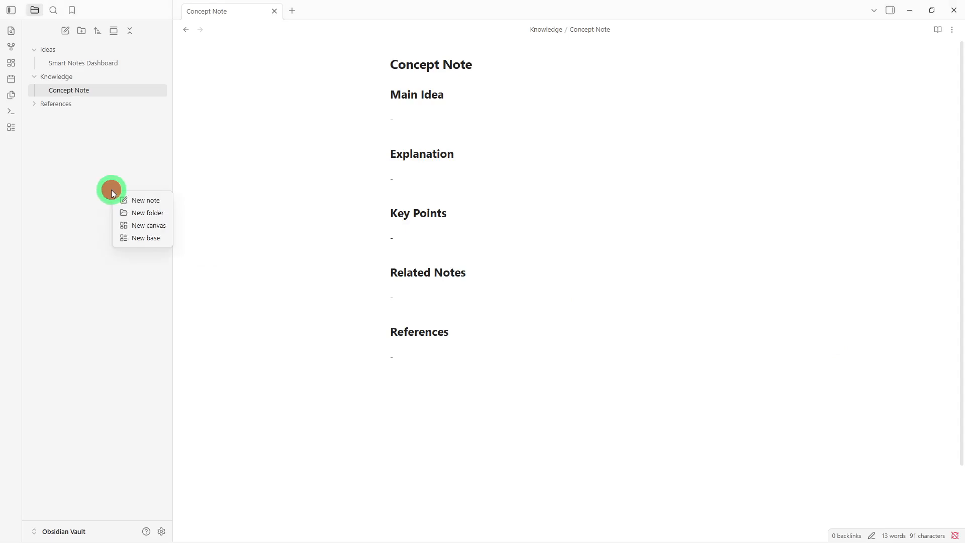
pyautogui.click(120, 200)
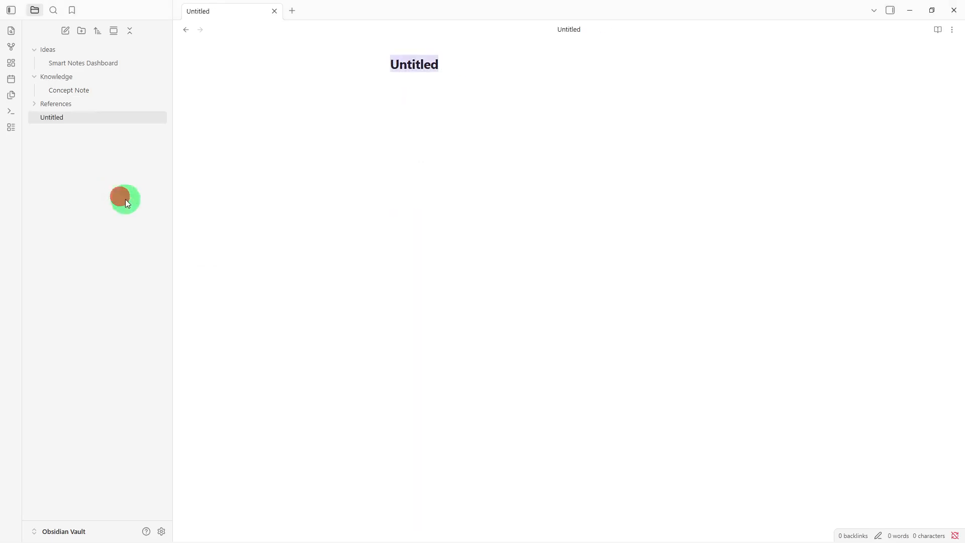
pyautogui.press('BackSpace')
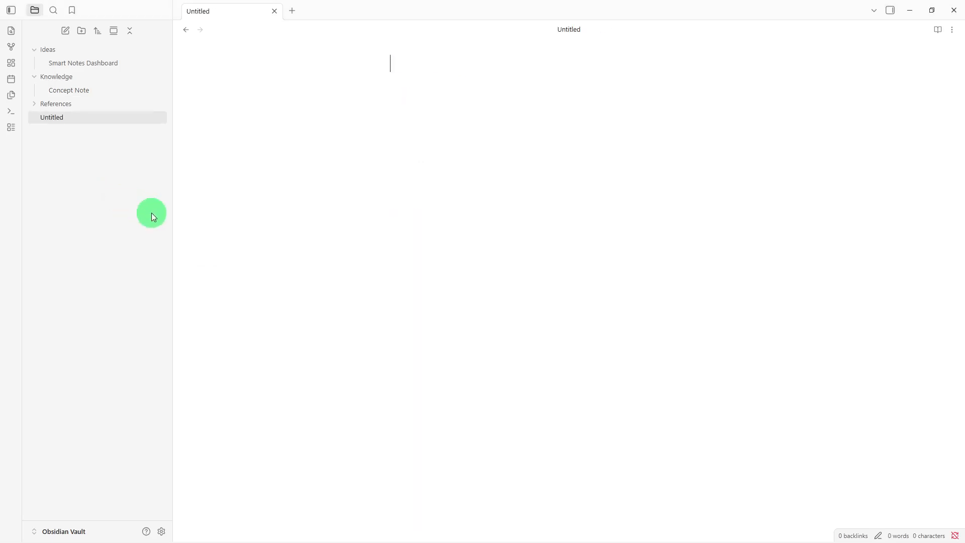
pyautogui.write('Reference L')
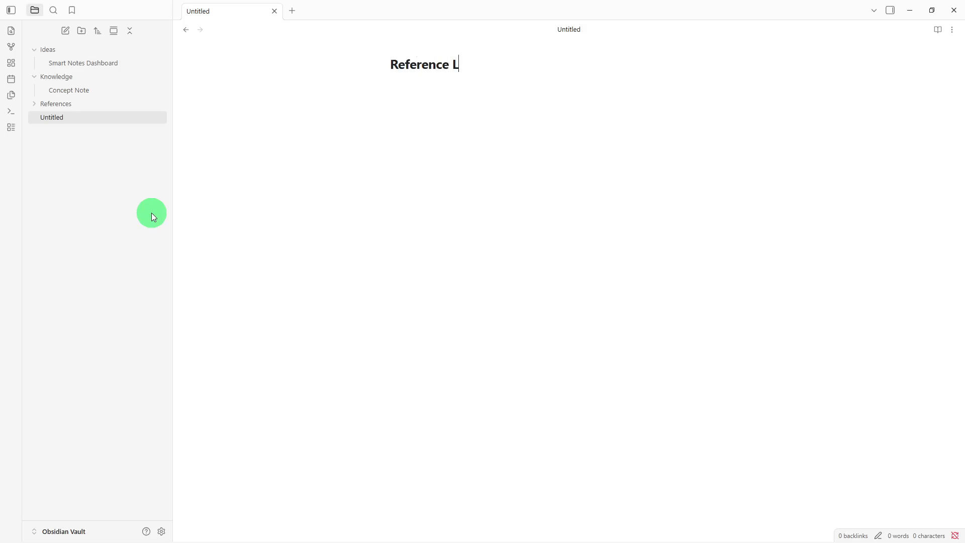
pyautogui.write('ibrary')
pyautogui.press('Return')
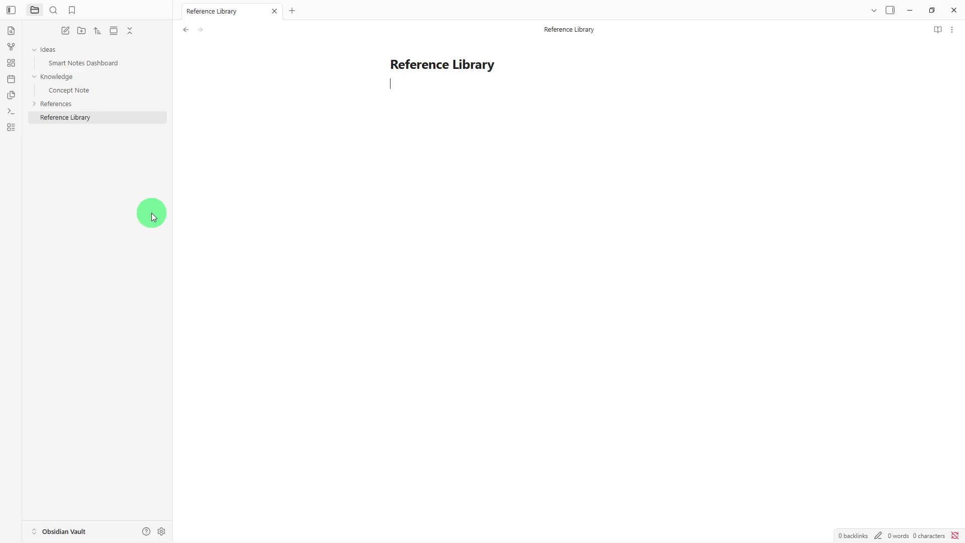
# Add level-2 headings Books, Articles, Websites, Useful Links and Notes, each with a dash, and move the note into References.
pyautogui.write('## Books -   ## Articles -   ## Websites -   ## Useful Links -   ## Notes -')
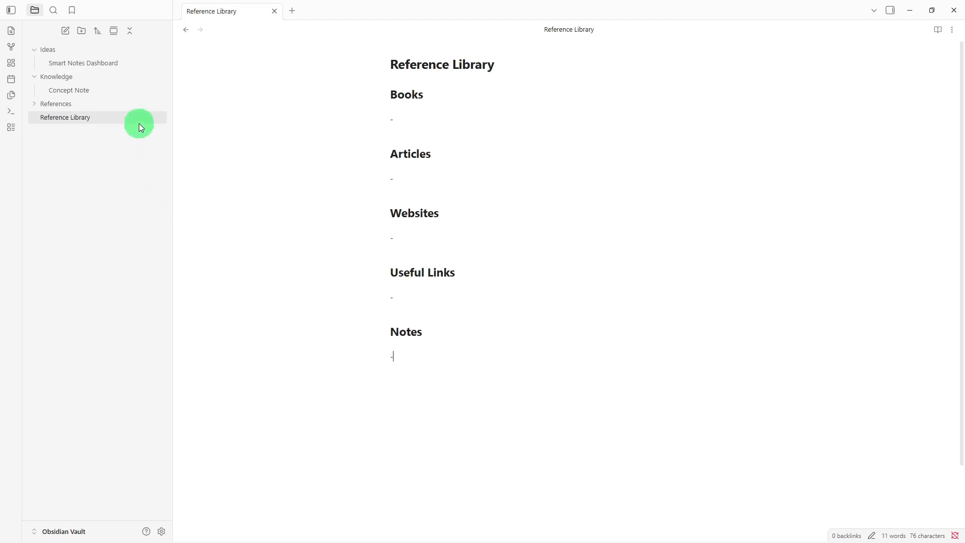
pyautogui.moveTo(138, 122); pyautogui.dragTo(138, 101)
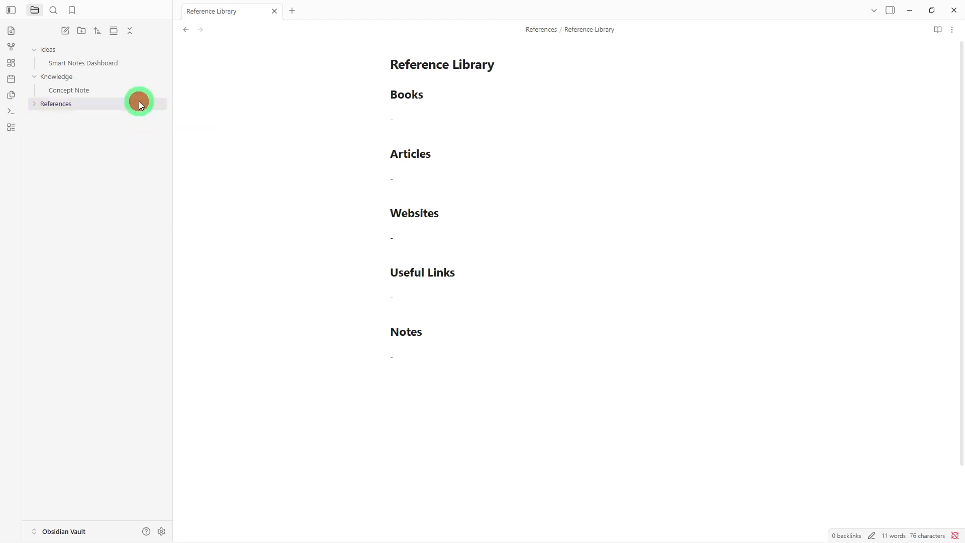
pyautogui.click(139, 101)
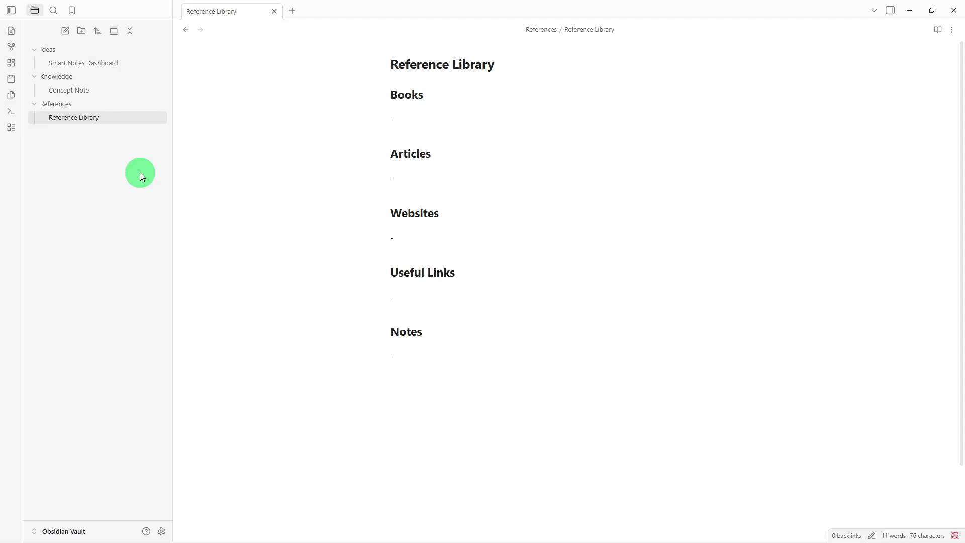
# Below the Notes section of Reference Library, insert internal links to Smart Notes Dashboard and Concept Note on separate lines.
pyautogui.click(393, 407)
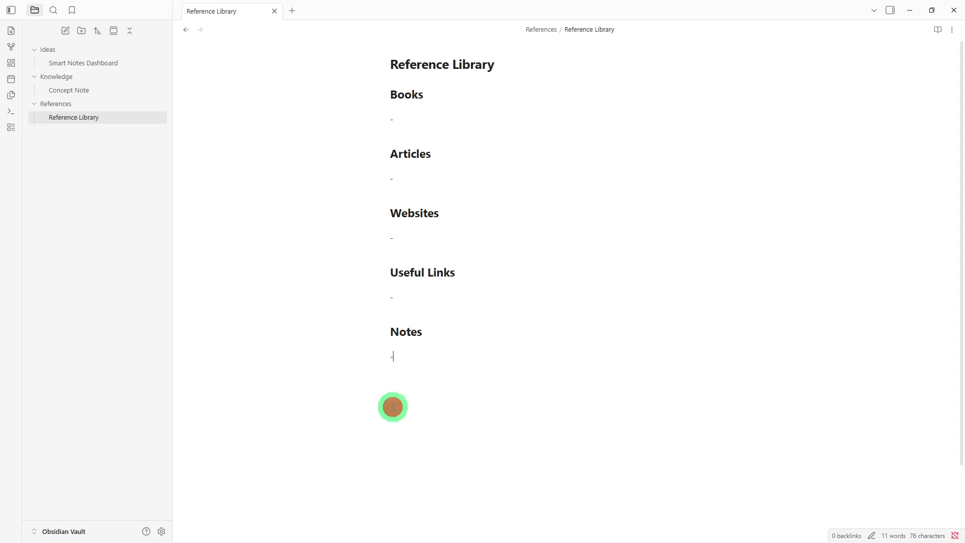
pyautogui.write('[[')
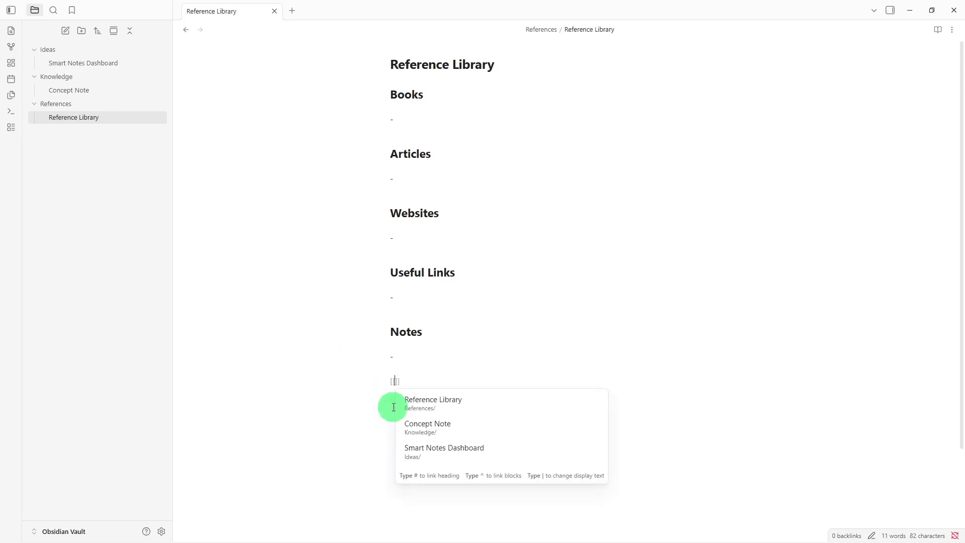
pyautogui.click(421, 447)
pyautogui.press('Return')
pyautogui.write('[[')
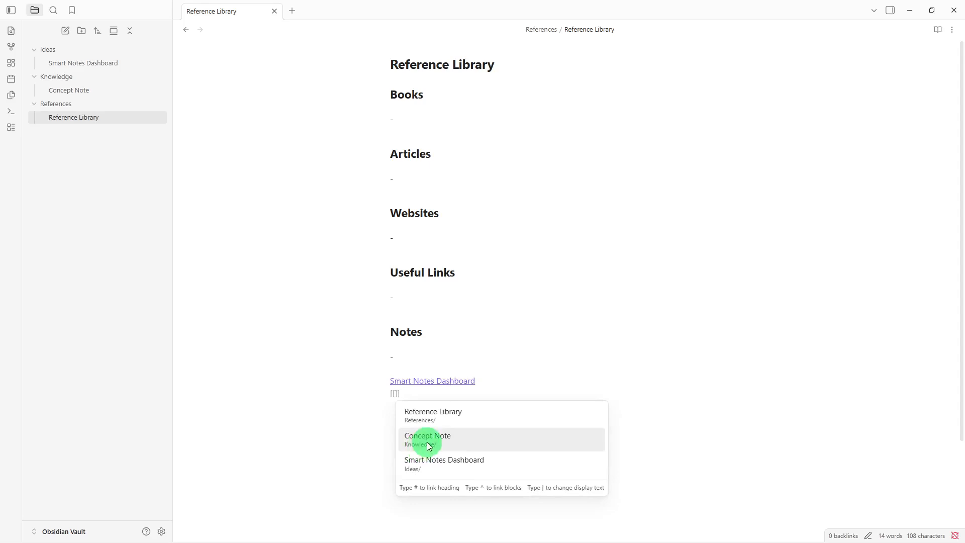
pyautogui.click(429, 446)
pyautogui.press('Return')
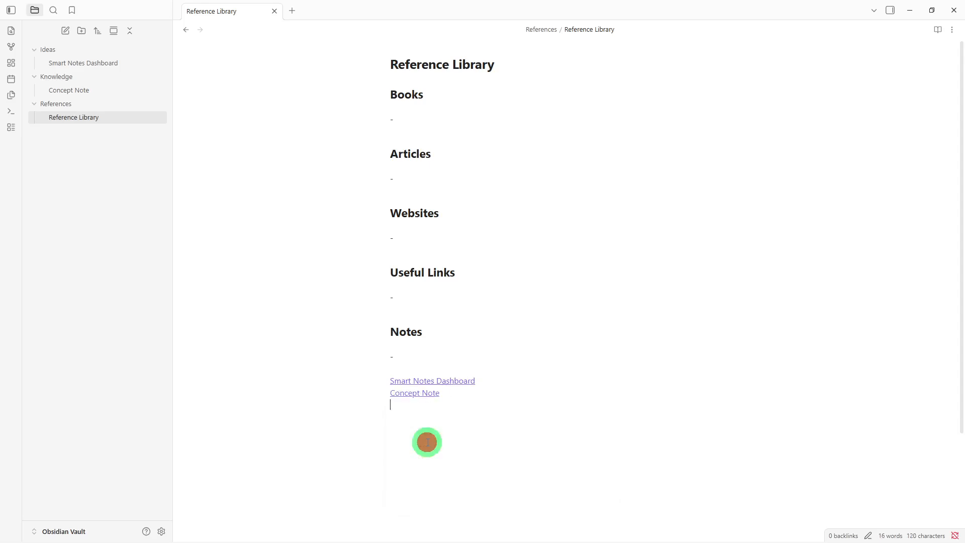
# Open Smart Notes Dashboard and insert internal links to Reference Library and Concept Note on separate lines below its Notes section.
pyautogui.click(444, 382)
pyautogui.click(431, 420)
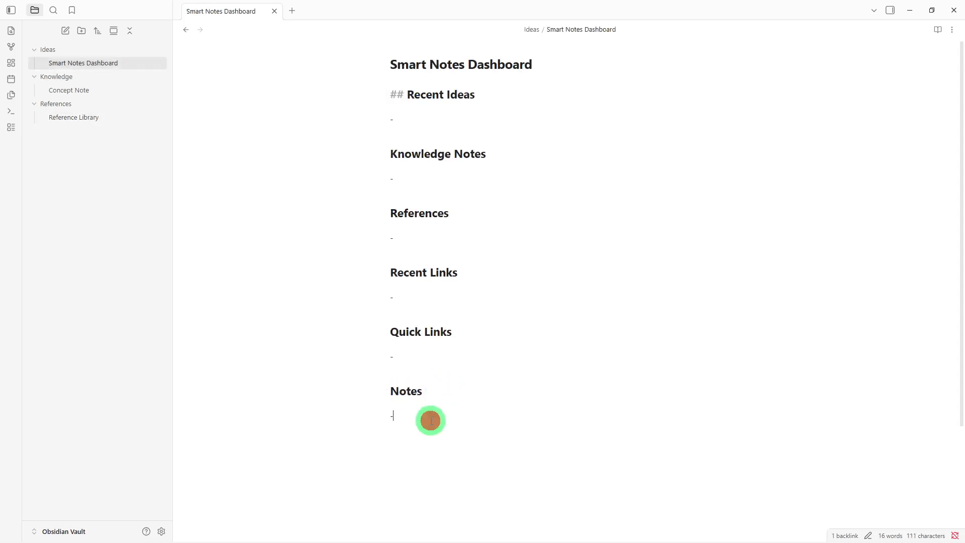
pyautogui.press('Return')
pyautogui.write('[[')
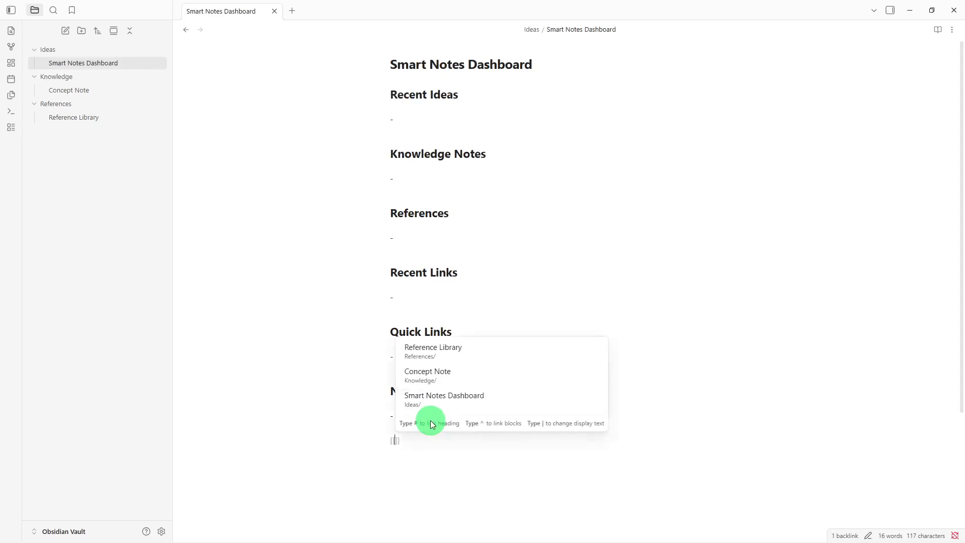
pyautogui.click(472, 352)
pyautogui.press('Return')
pyautogui.write('[[')
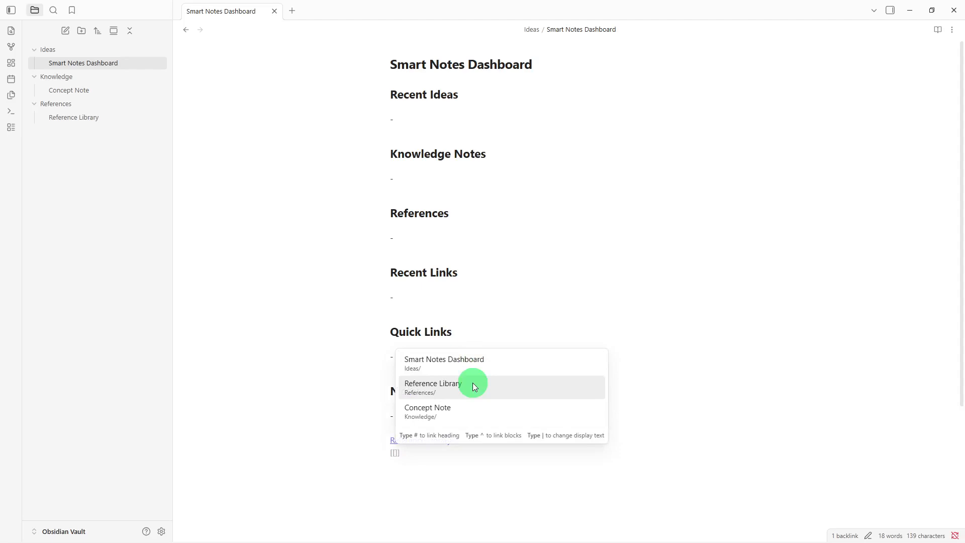
pyautogui.click(471, 408)
pyautogui.press('Return')
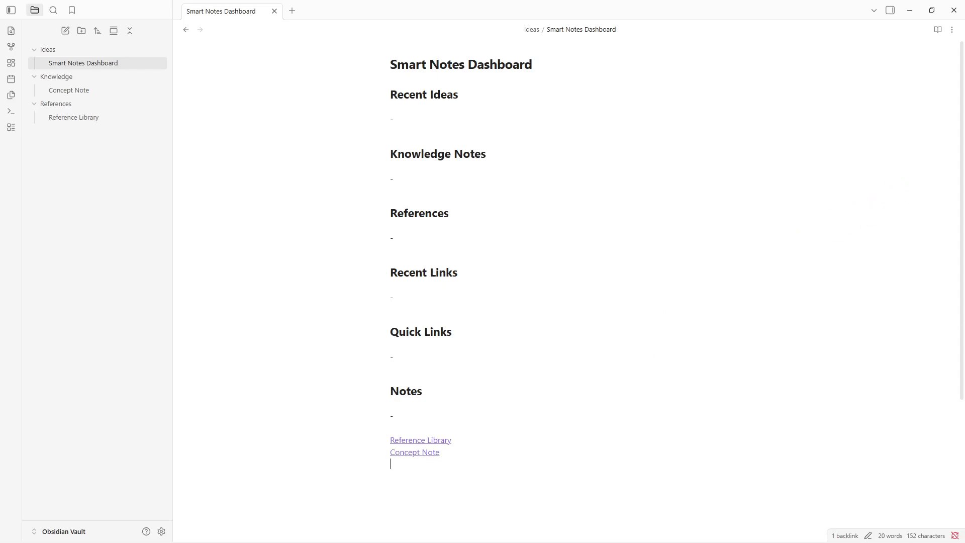
# Add a tags file property to Smart Notes Dashboard with the value smartnotes.
pyautogui.click(951, 30)
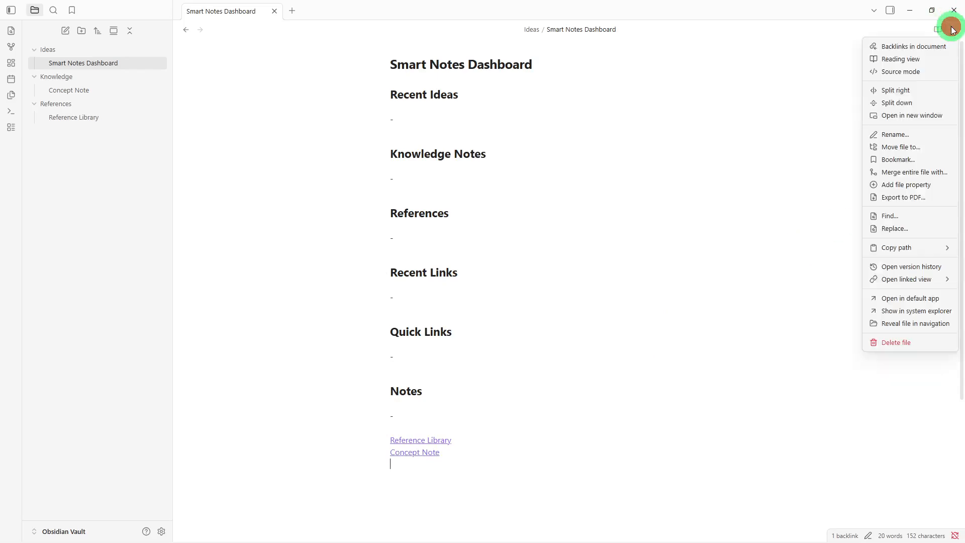
pyautogui.click(906, 186)
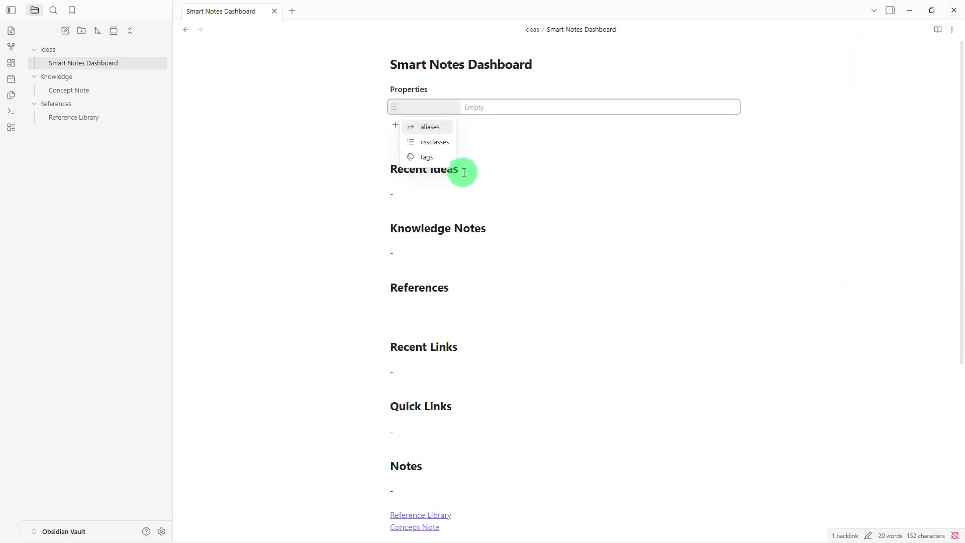
pyautogui.click(445, 158)
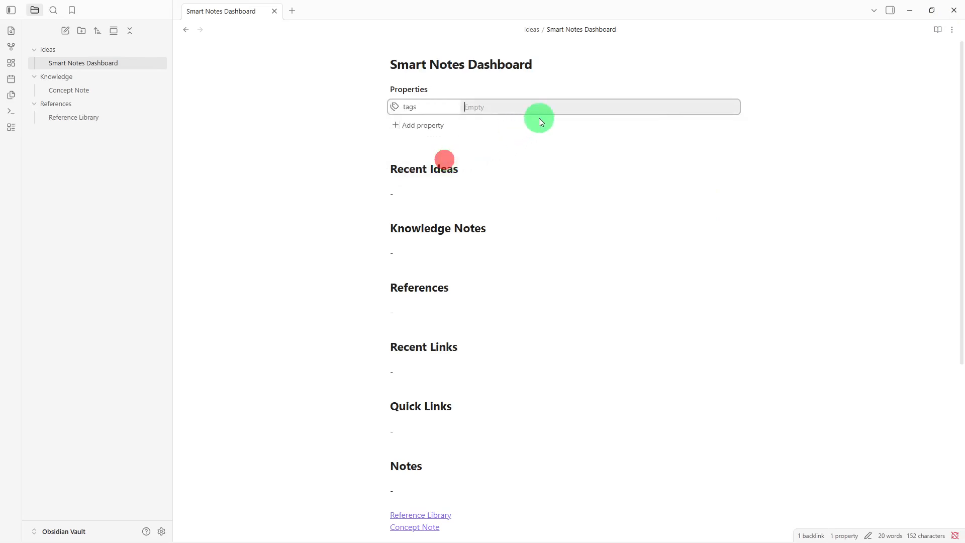
pyautogui.write('smartnotes')
pyautogui.press('Return')
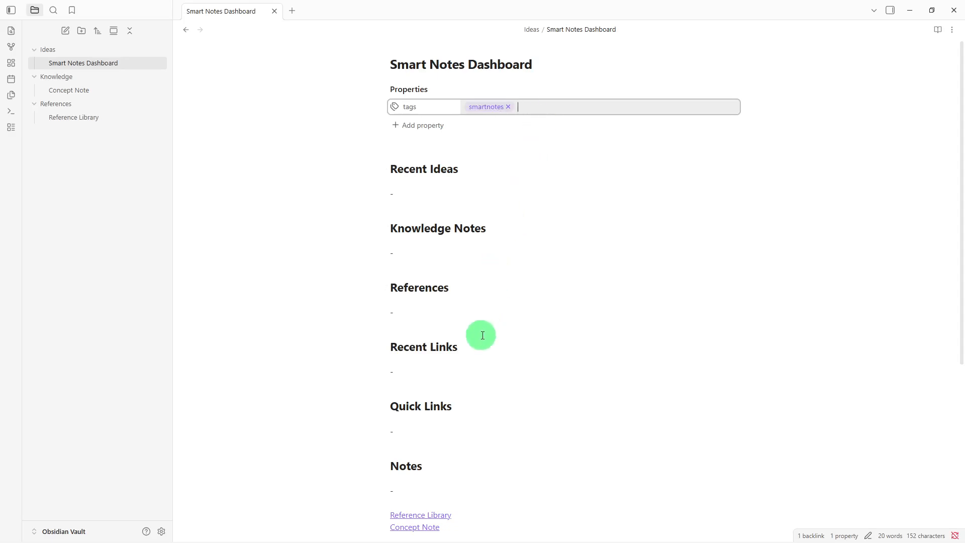
# Insert the inline tags #ideas and #references on the line above the Reference Library link in the Notes section.
pyautogui.click(435, 501)
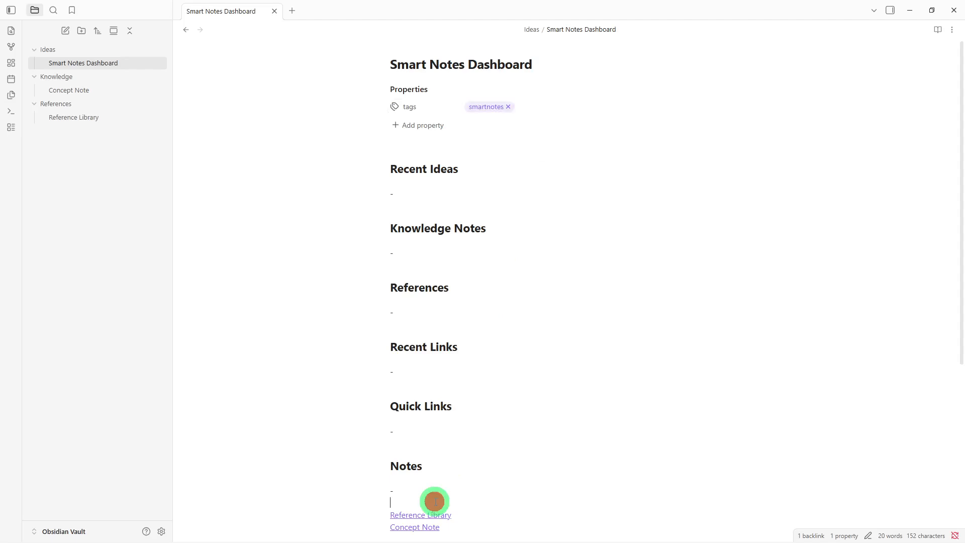
pyautogui.write('#')
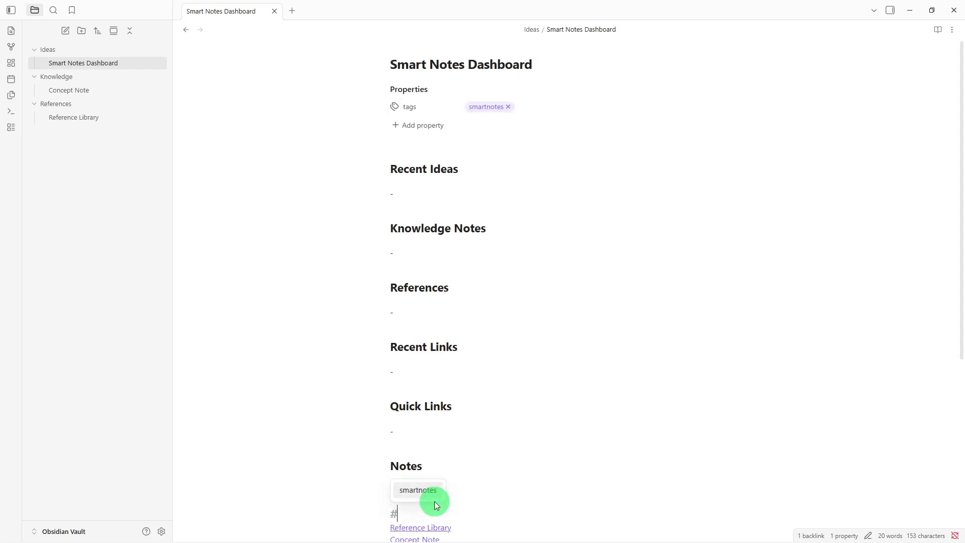
pyautogui.write('ideas')
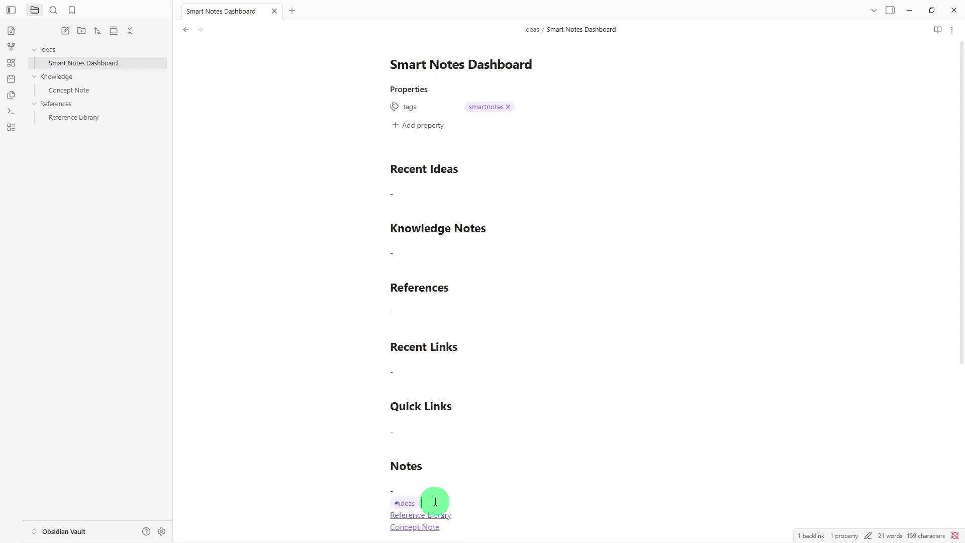
pyautogui.write(' #')
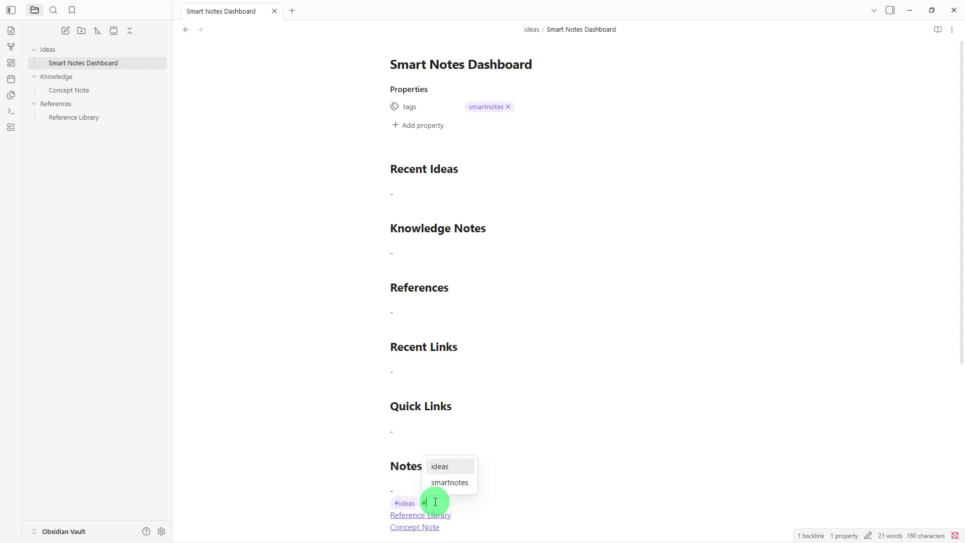
pyautogui.write('refere')
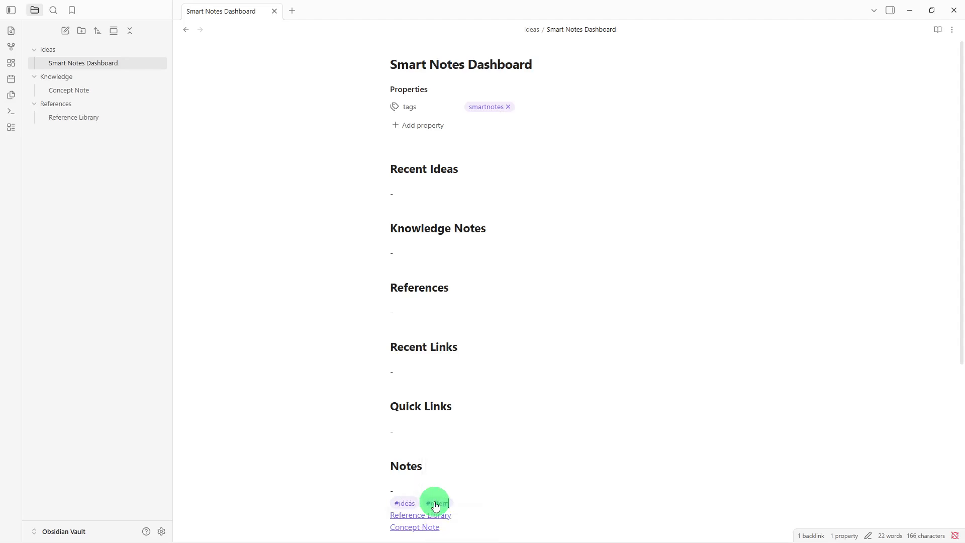
pyautogui.write('nces')
pyautogui.press('Return')
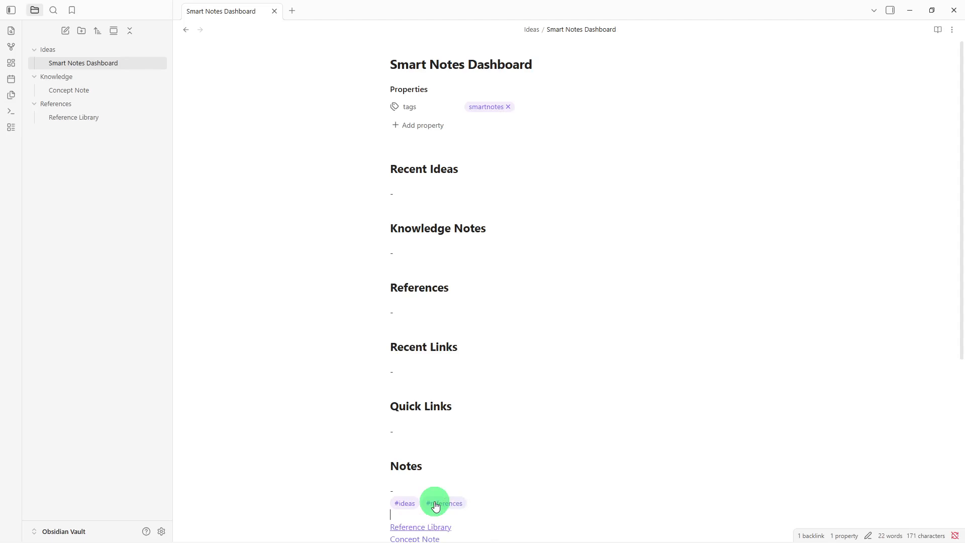
pyautogui.press('BackSpace')
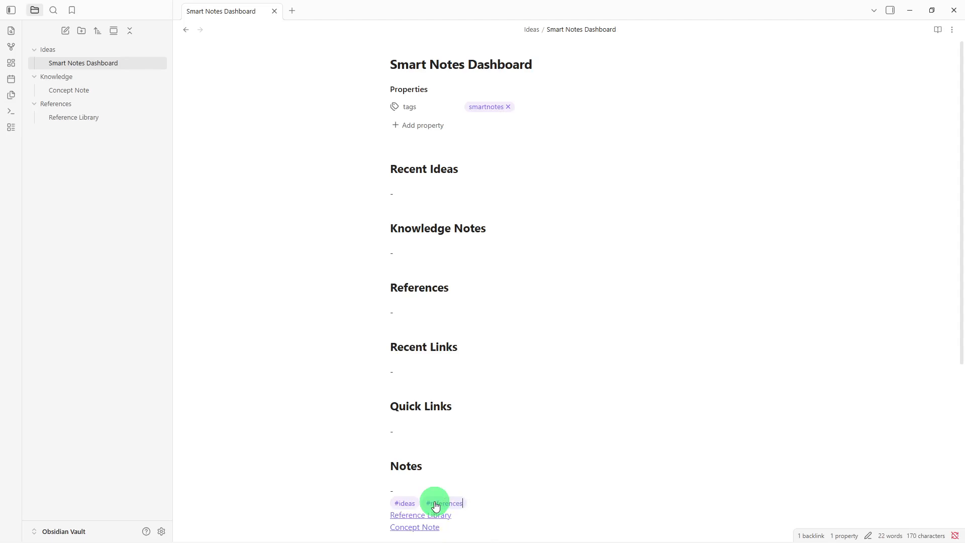
pyautogui.click(513, 483)
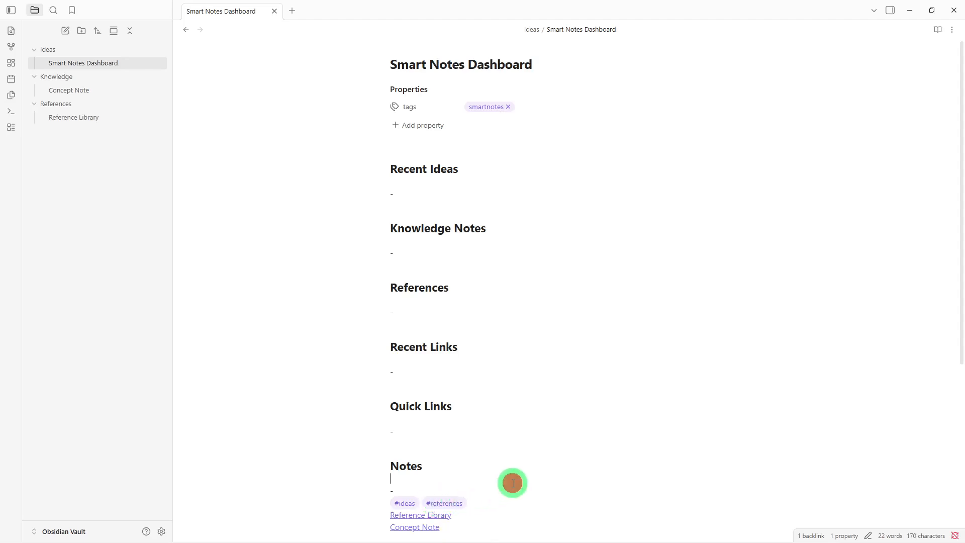